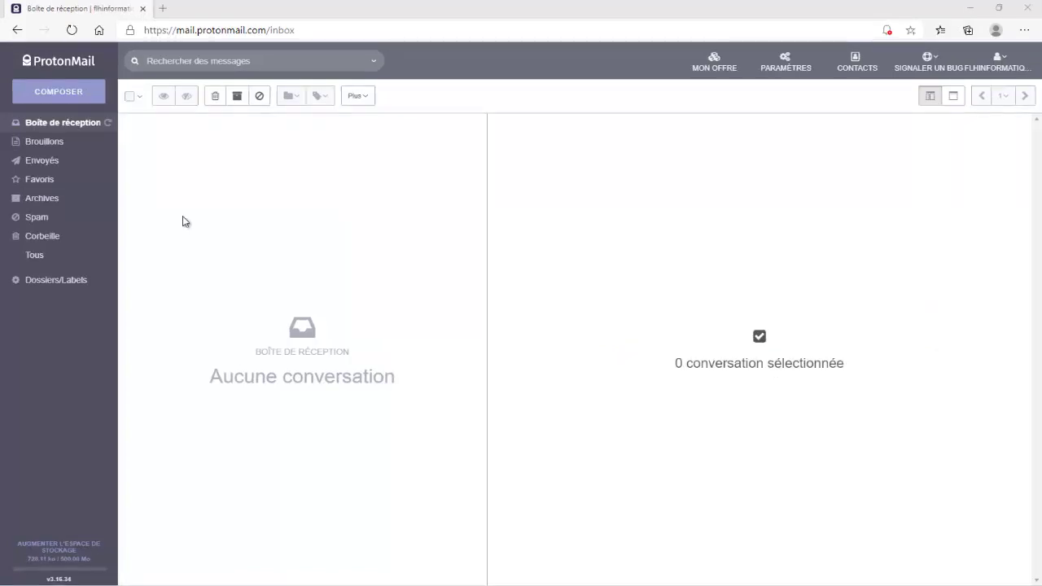
- Open a new message, dock it as a small window, then expand it to full screen
click(48, 95)
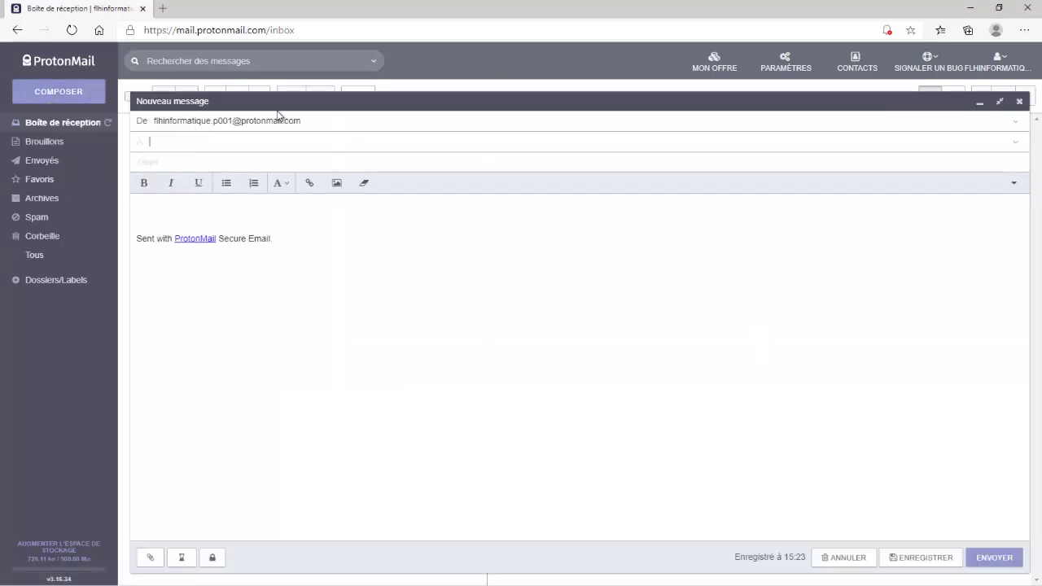
click(1001, 103)
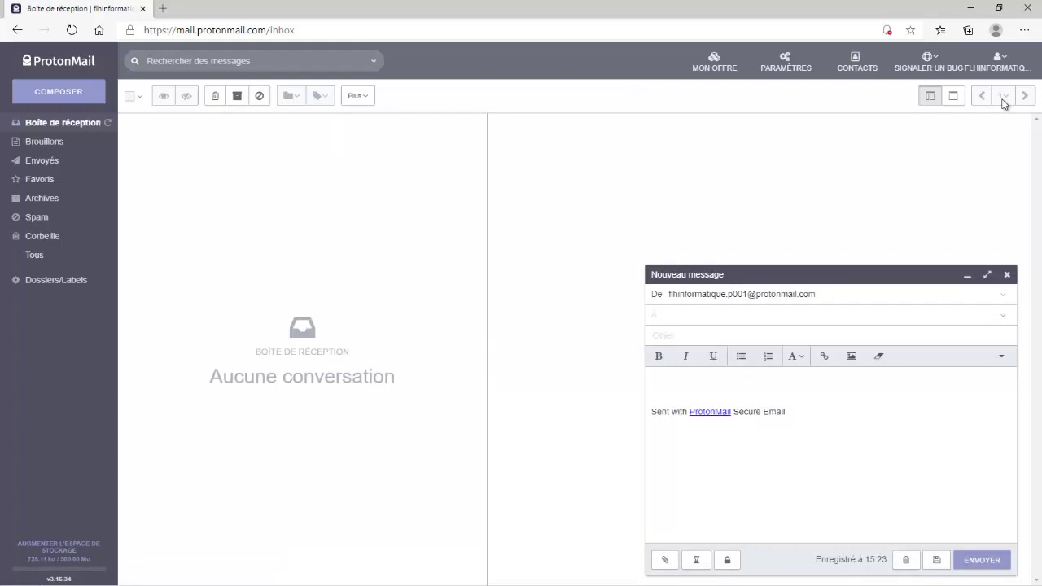
click(986, 274)
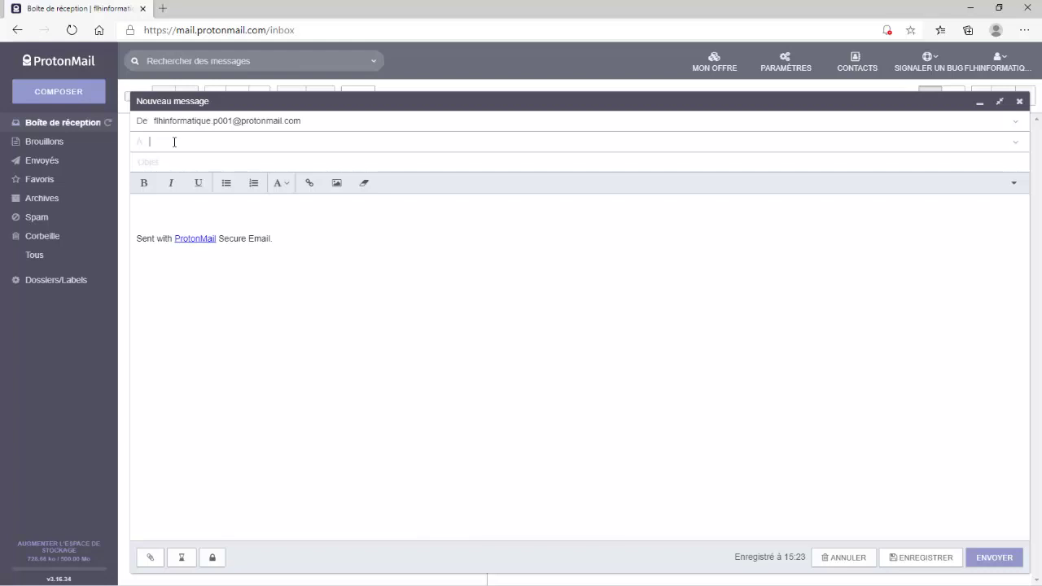
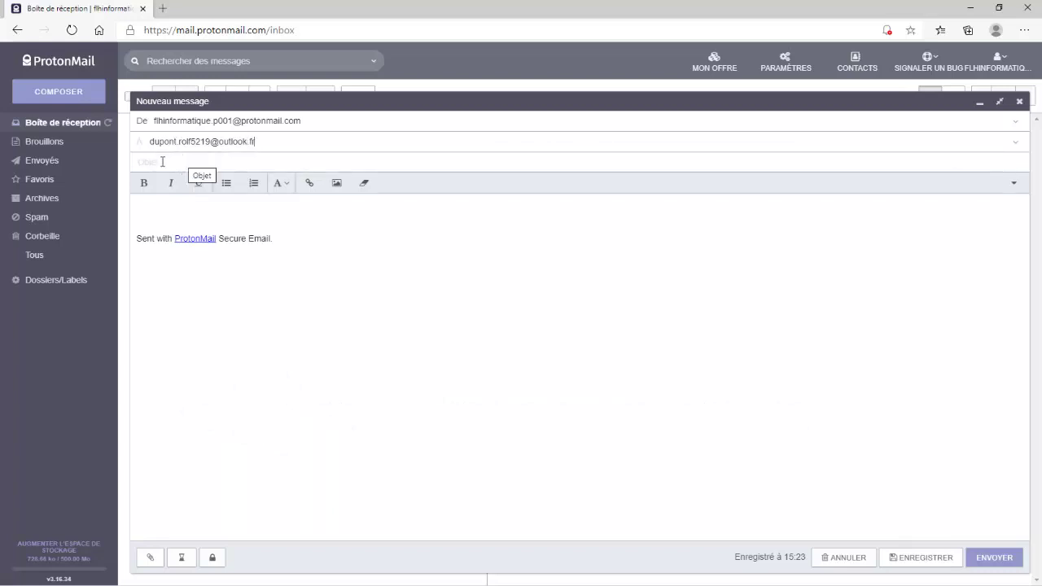
- Address the draft to the recipient's outlook.fr e-mail and type a subject, trimming the misspelled 'Champingons'
click(162, 162)
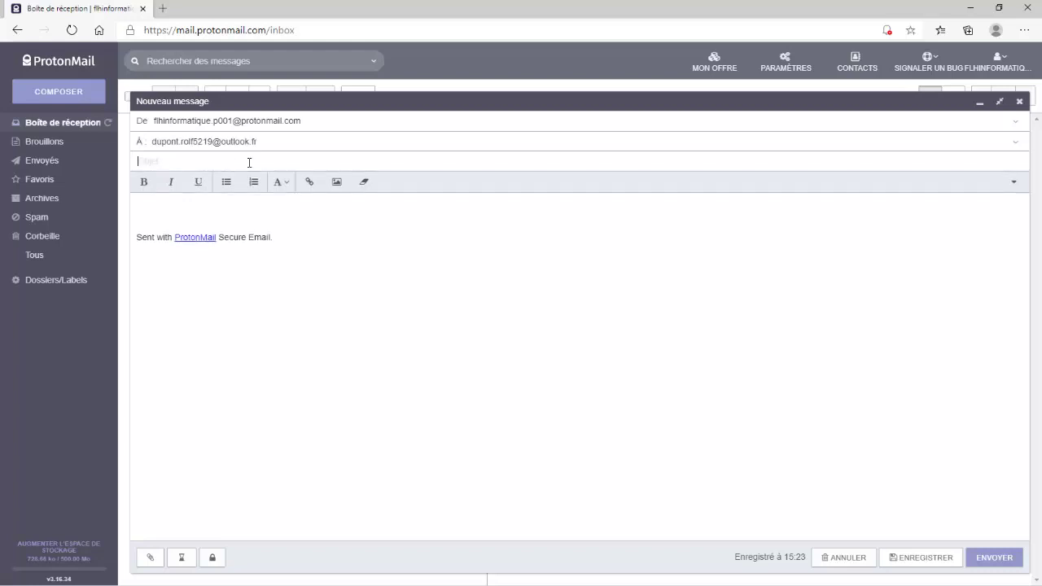
text(sortie Champingons)
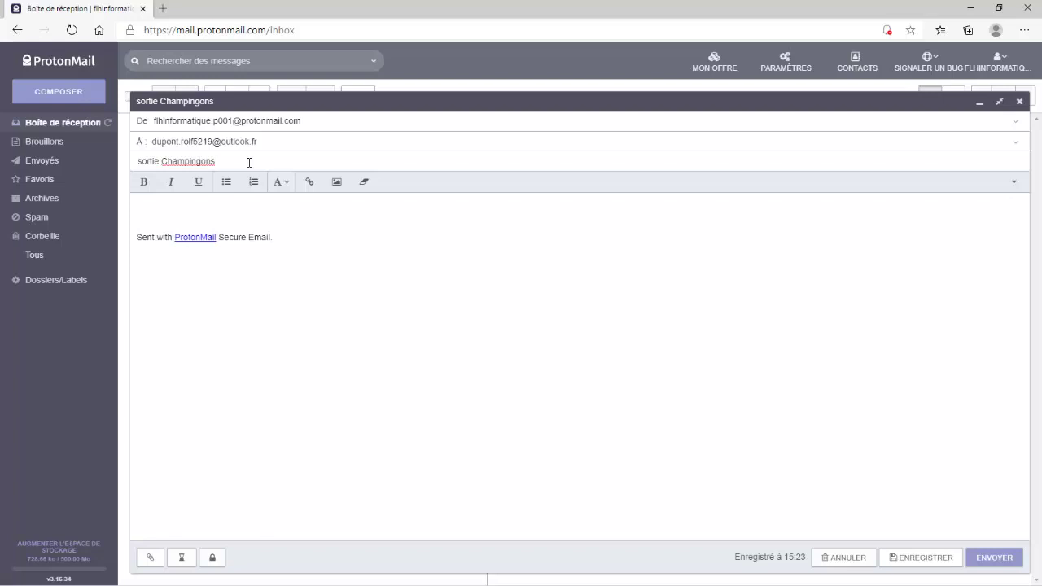
key(BackSpace)
key(BackSpace)
key(BackSpace)
key(BackSpace)
key(BackSpace)
- Complete the subject as 'sortie Champignons', type a greeting to the recipient, and paste in the invitation text
text(gnons)
click(156, 209)
text(Bonjour Rolf !)
key(Return)
key(Return)
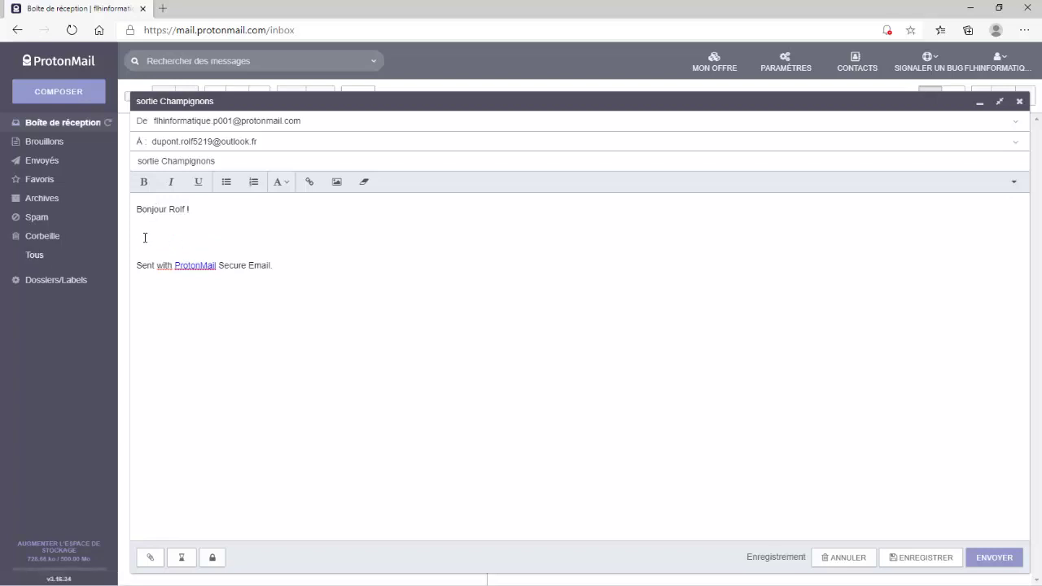
right_click(144, 237)
click(209, 356)
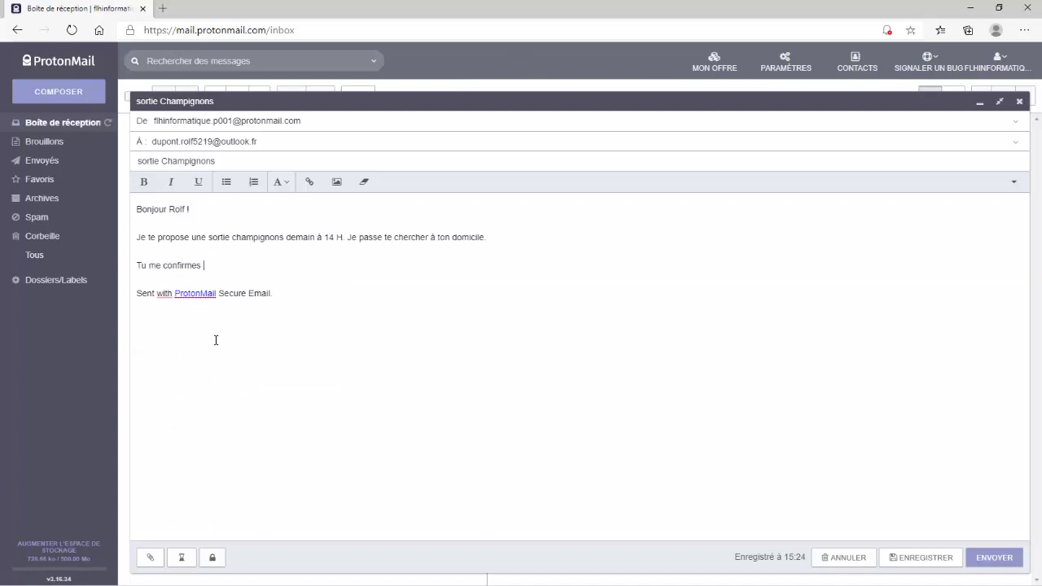
click(219, 266)
- Select the body text from greeting to confirmation question and set its font size to 18
drag(201, 265, 136, 209)
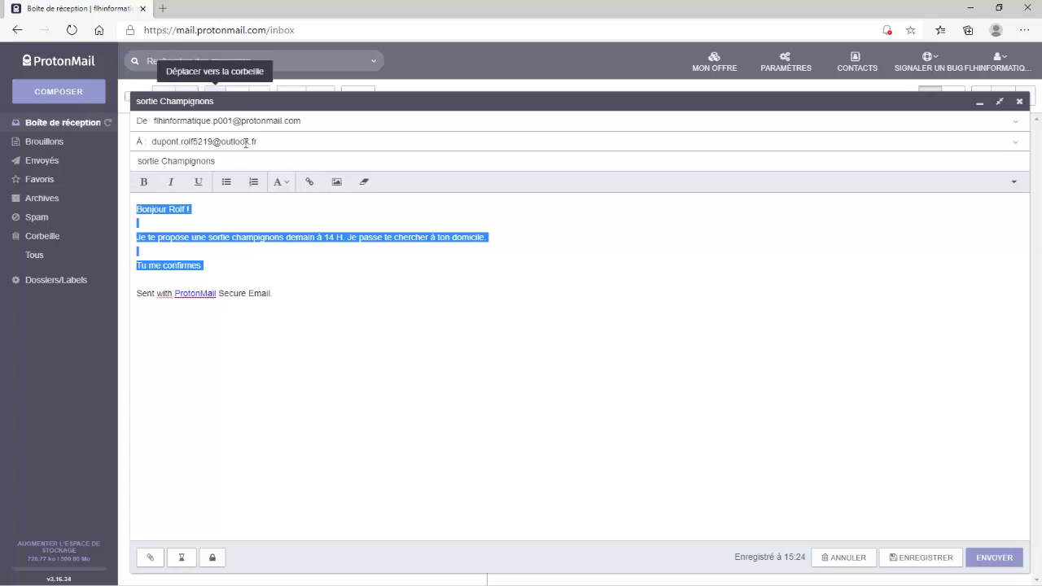
click(286, 186)
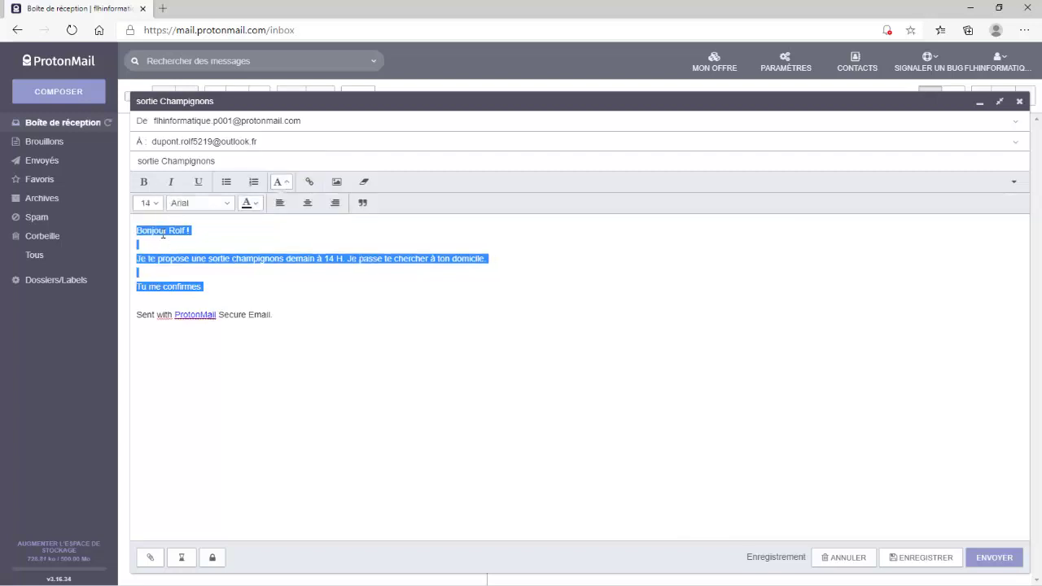
click(155, 203)
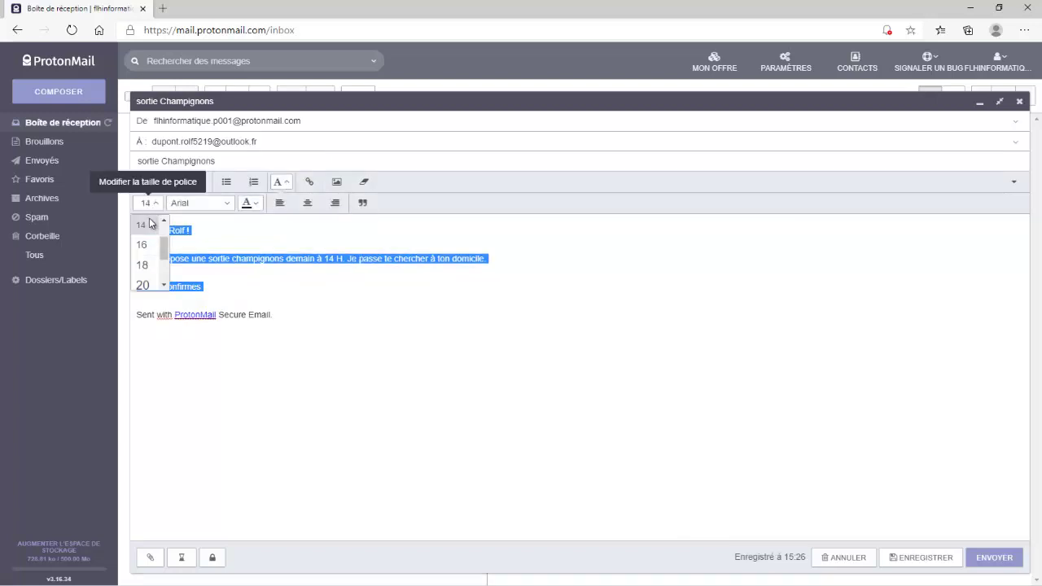
click(143, 263)
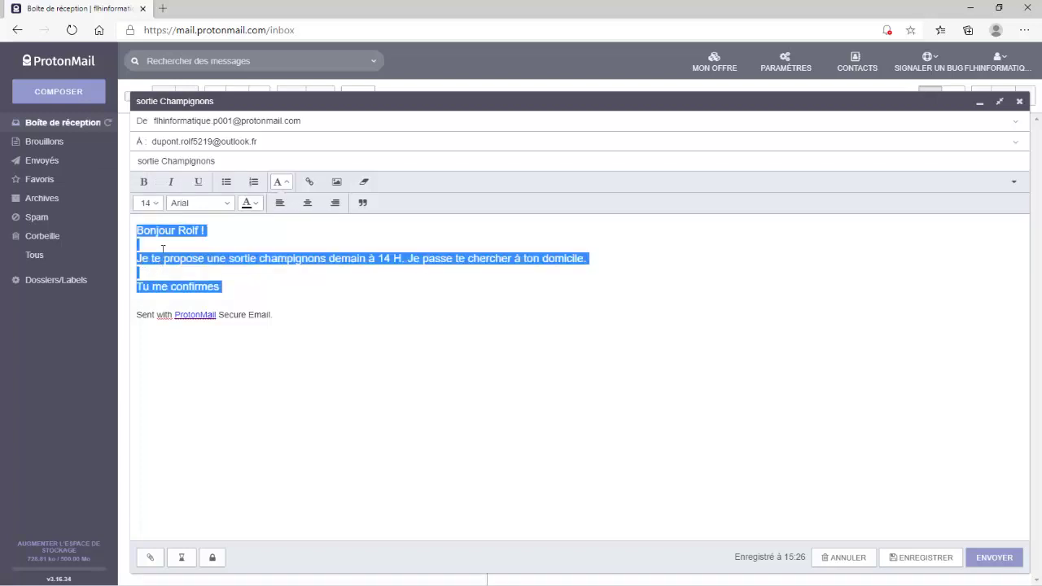
- Make the selected body text bold and colour it blue
click(145, 184)
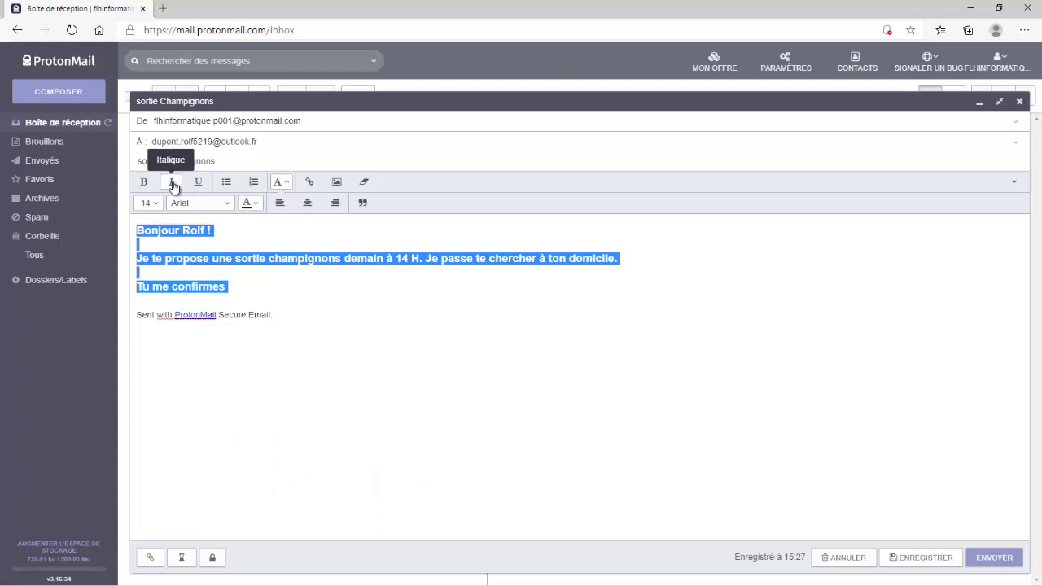
click(258, 205)
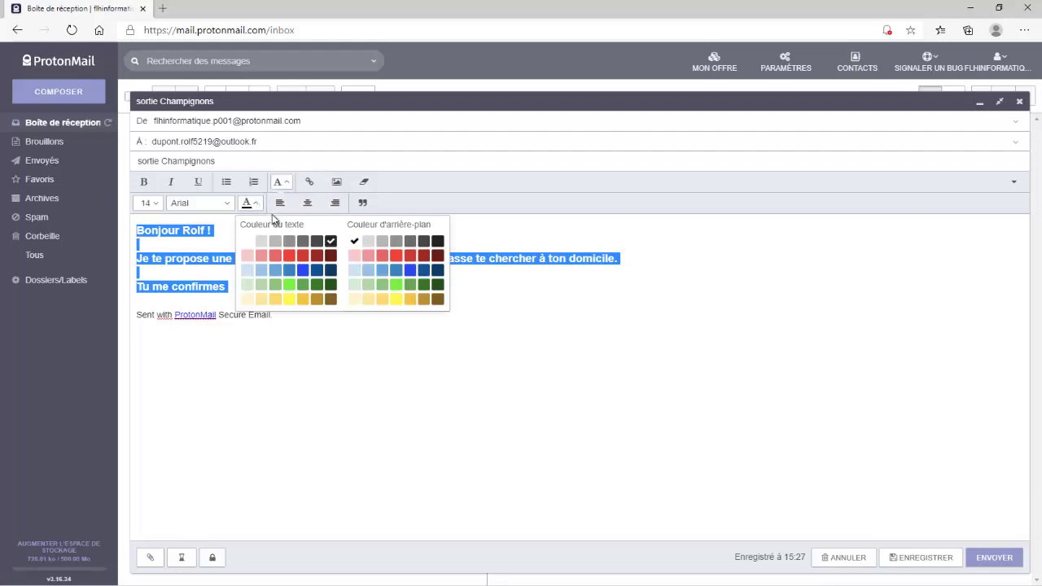
click(303, 272)
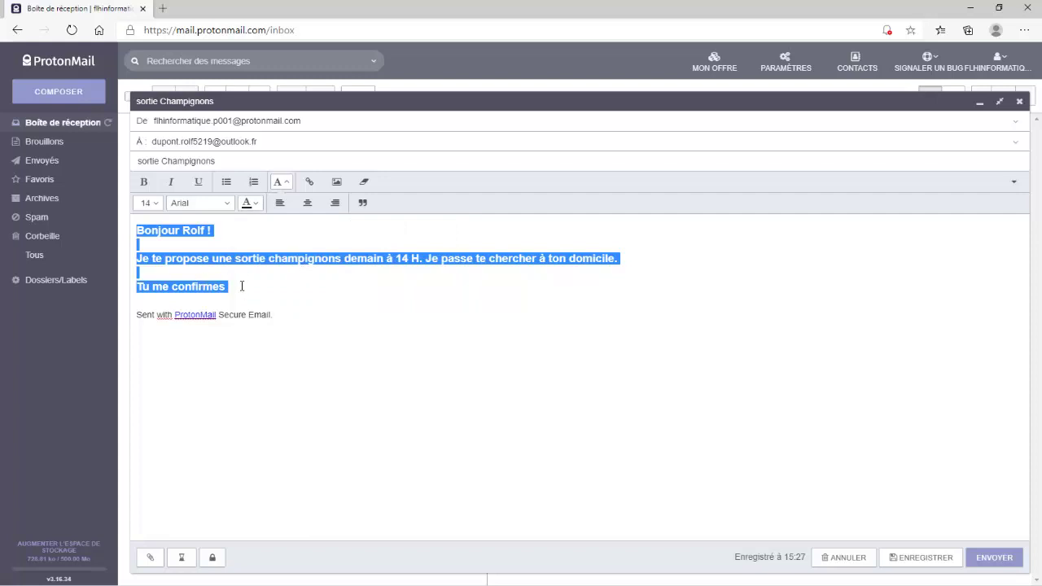
click(229, 204)
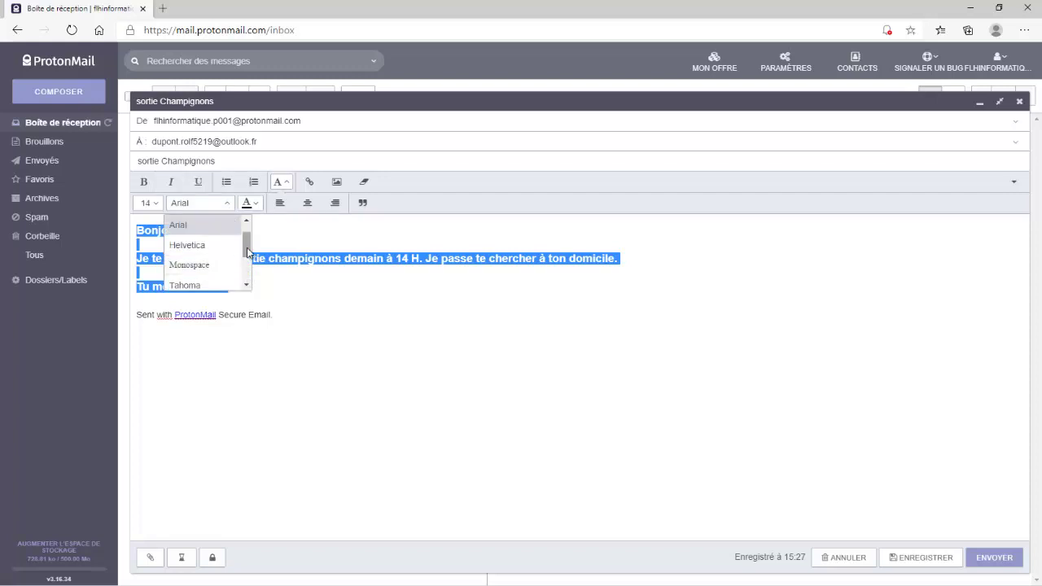
- Change the selected body text to Times New Roman and deselect it to view the result
scroll(248, 244, up, 1)
drag(249, 246, 252, 281)
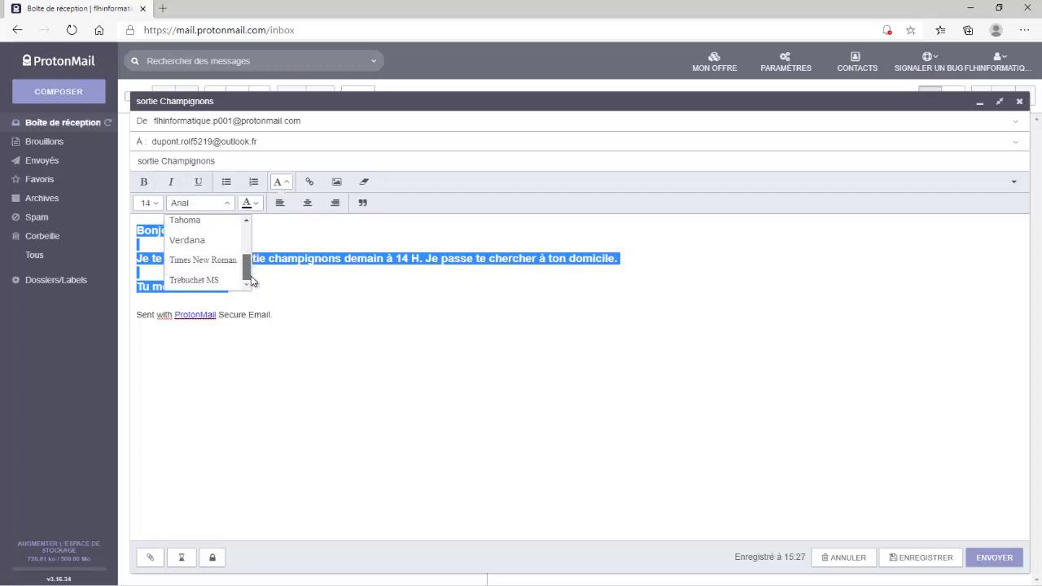
click(195, 261)
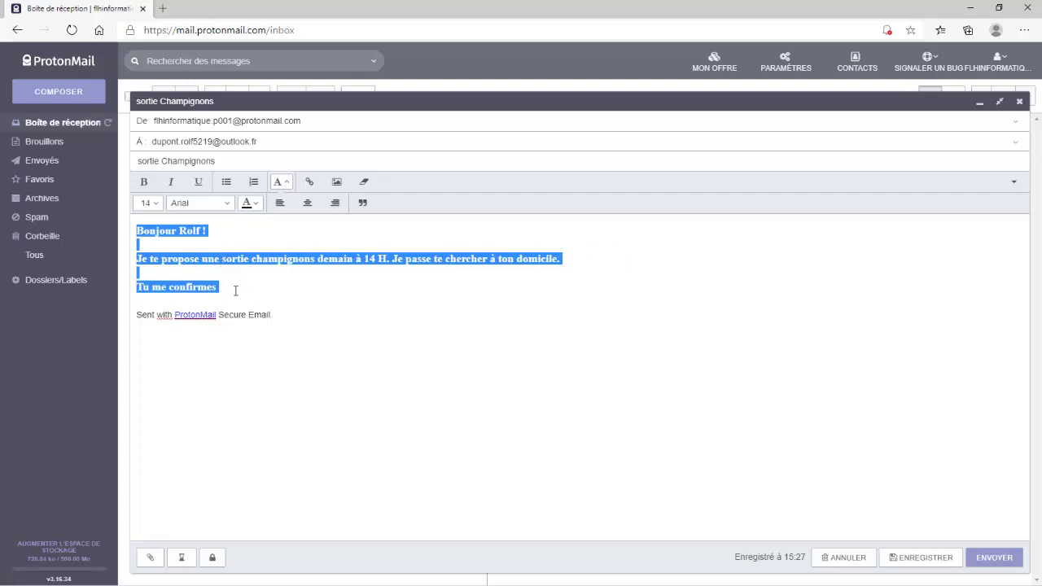
click(235, 290)
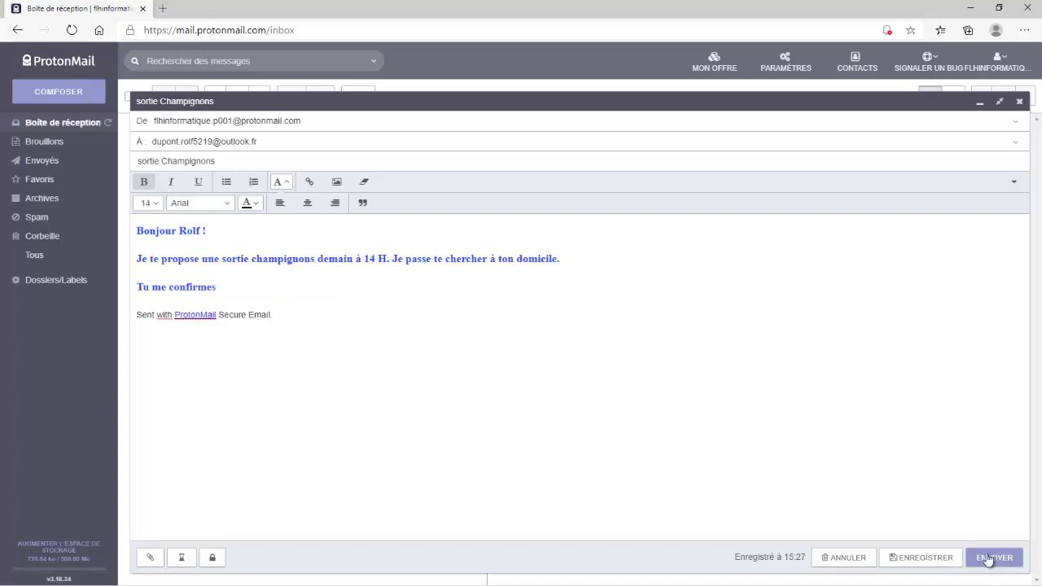
- Send the message and open 'sortie Champignons' in the Envoyés folder to confirm it went out
click(988, 558)
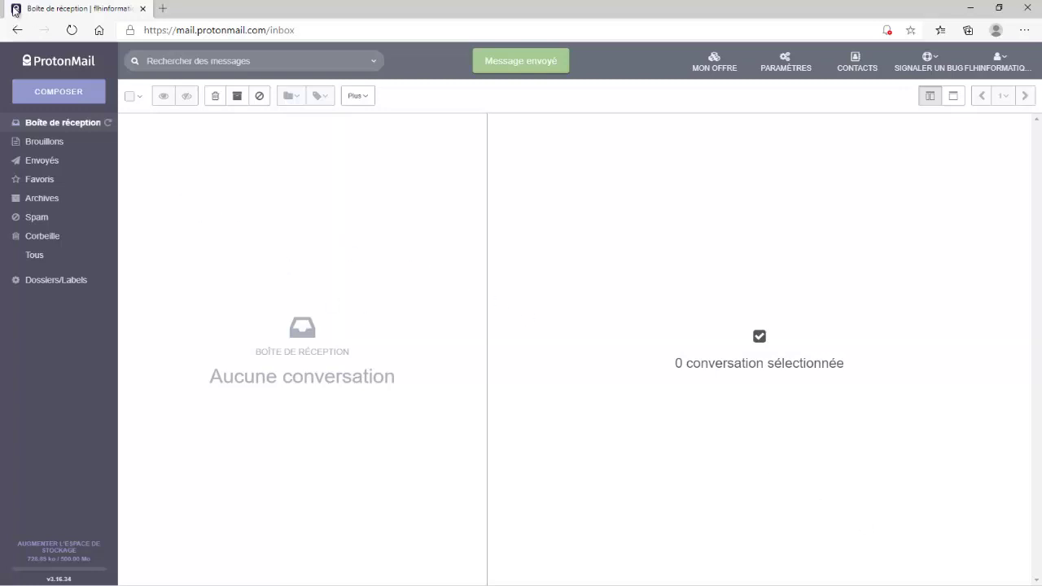
click(32, 165)
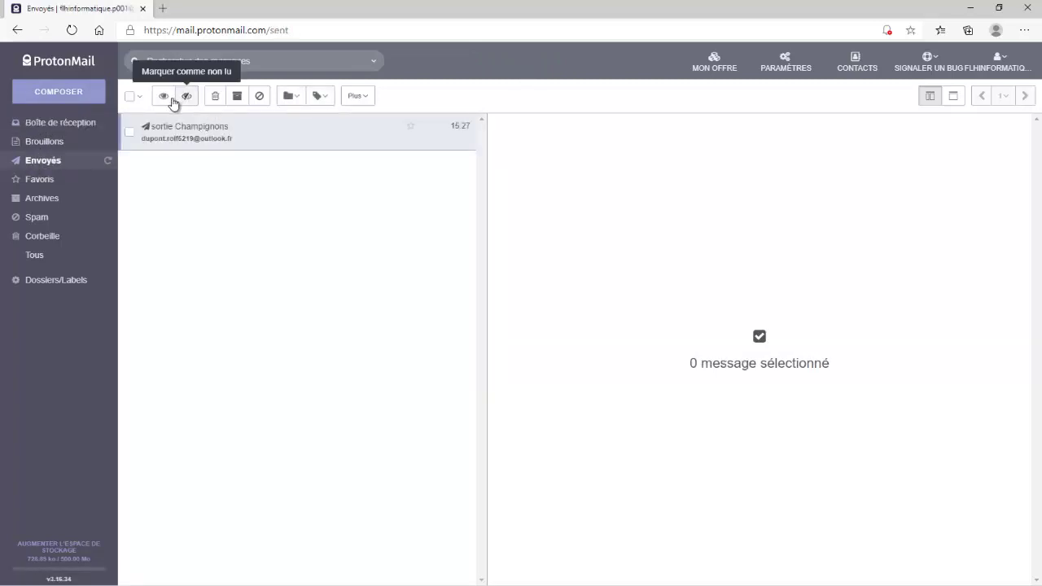
click(234, 134)
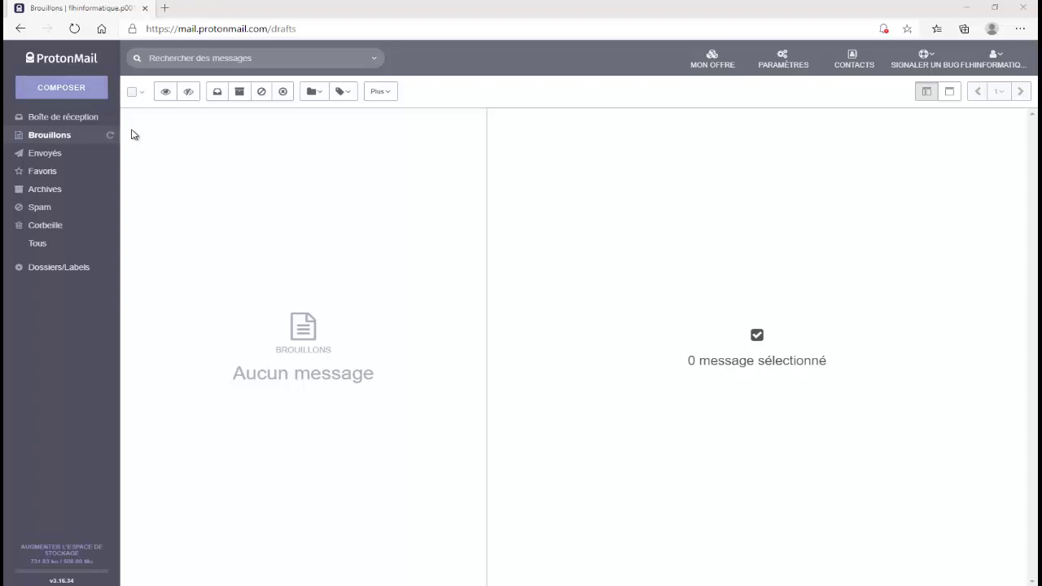
- Start a new message and add the previously used contact as the recipient
click(71, 89)
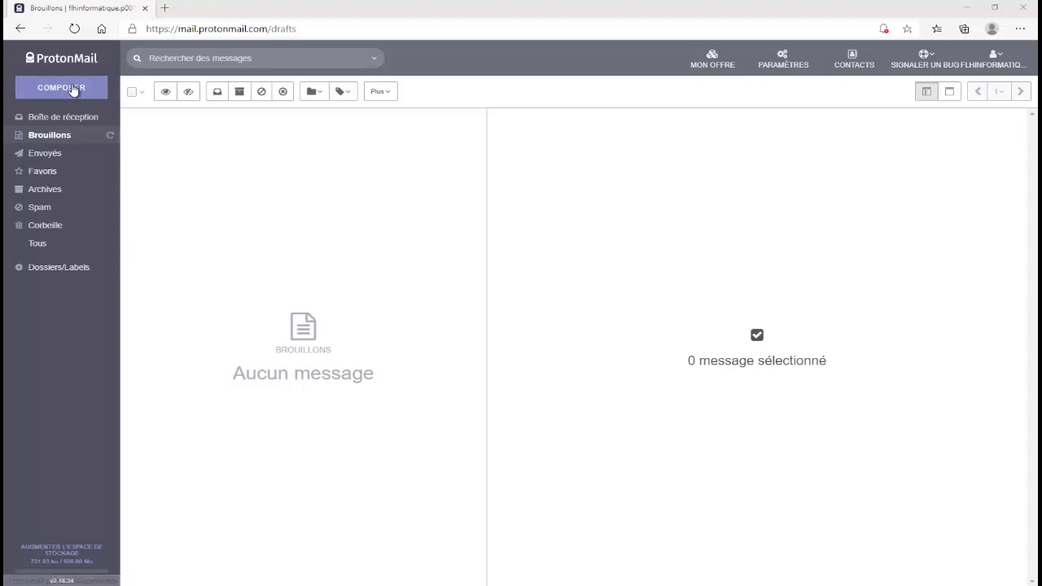
click(72, 89)
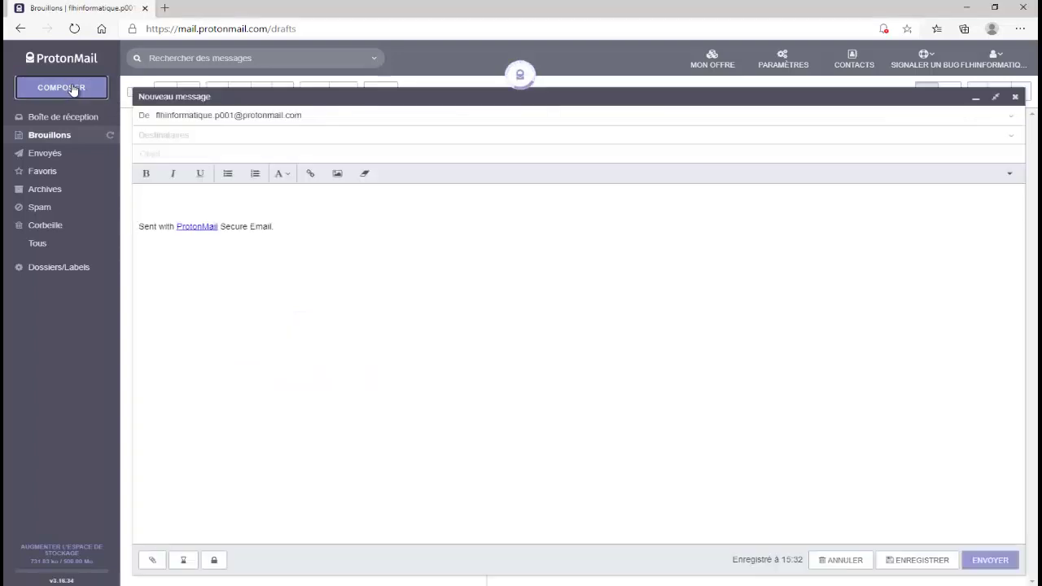
click(163, 137)
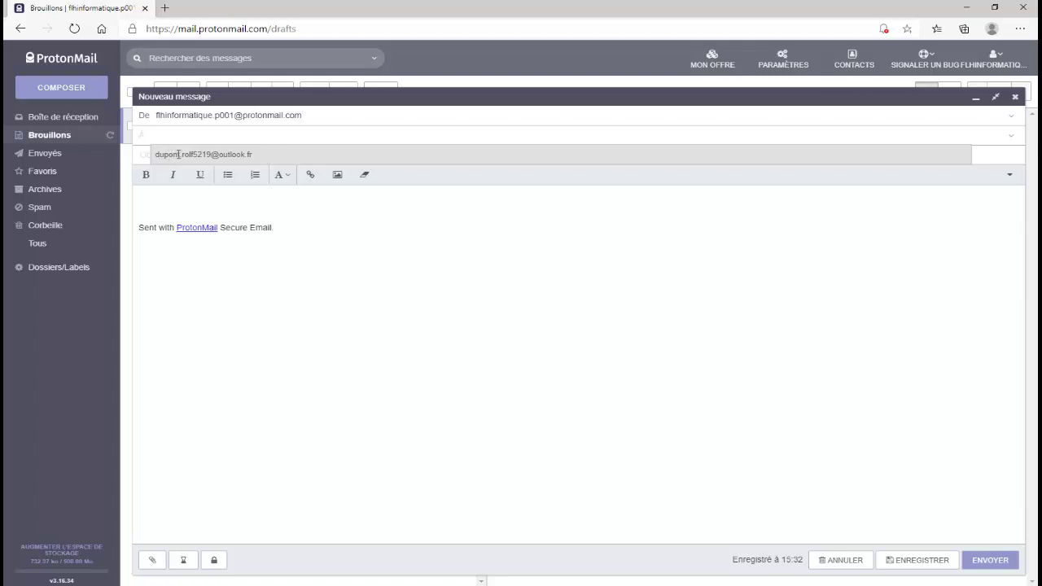
click(178, 154)
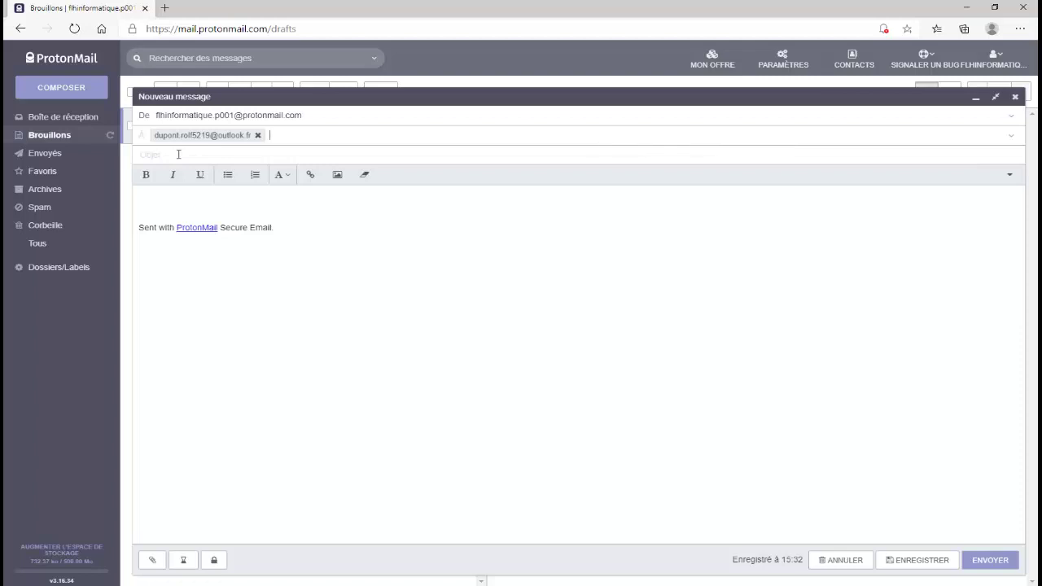
- Enter the subject 'sortie champignons', correcting the misspelled ending
click(176, 154)
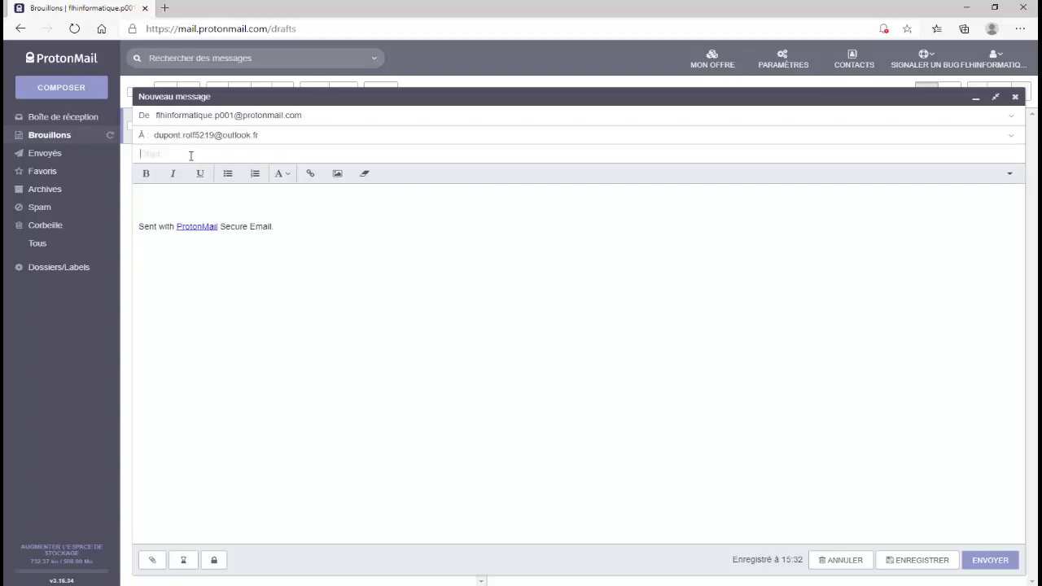
text(sortie.cham)
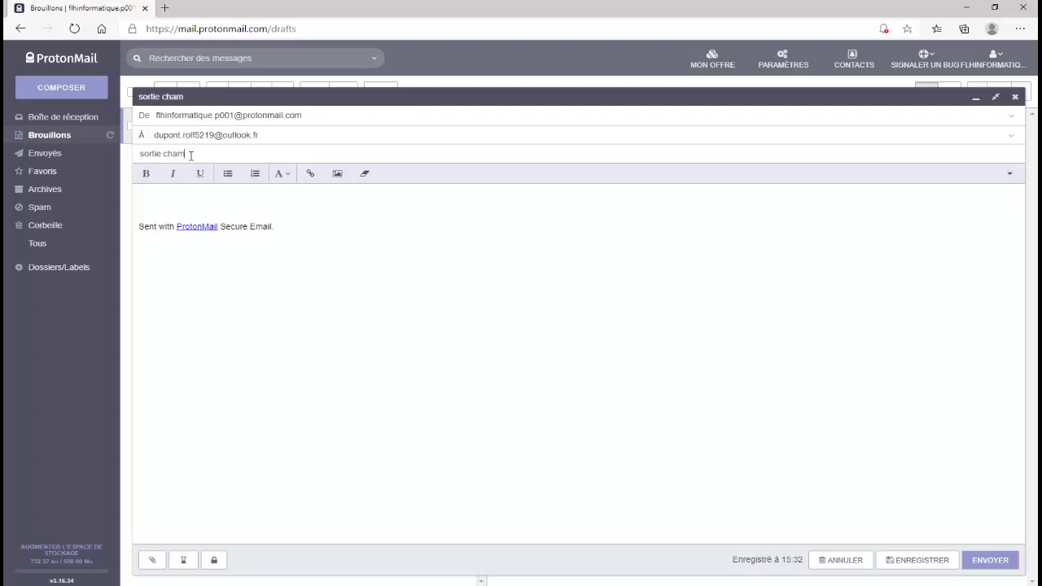
text(pignons)
- Write the body: greeting, the outing invitation for tomorrow at 14 H with home pickup, and 'Tu me confirmes'
click(151, 204)
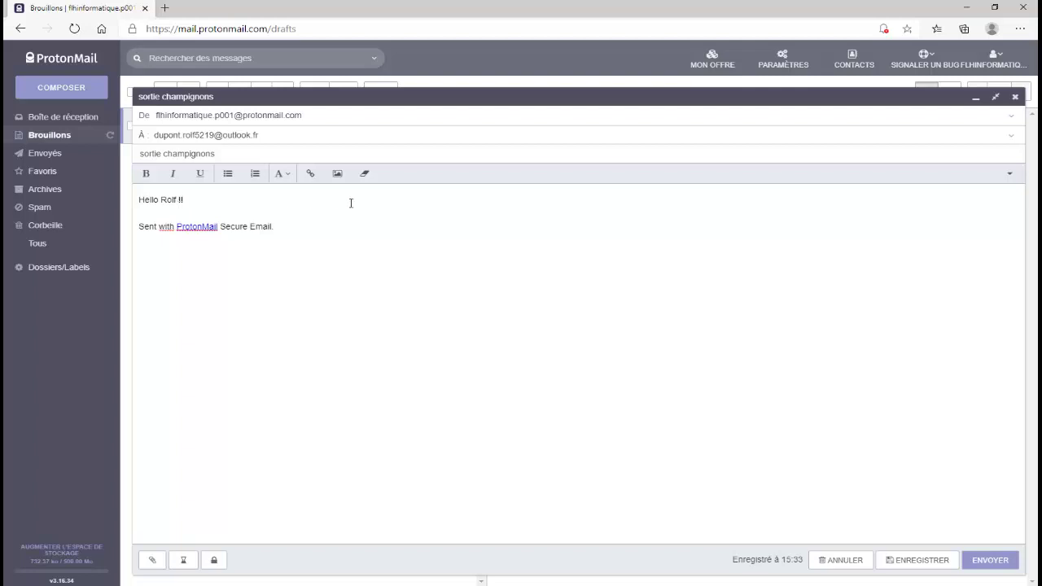
key(Return)
text(Je te propose une sortie champignons demain à 14 H. Je passe te chercher à ton domicile.)
key(Return)
key(Return)
text(Tu me confirmes)
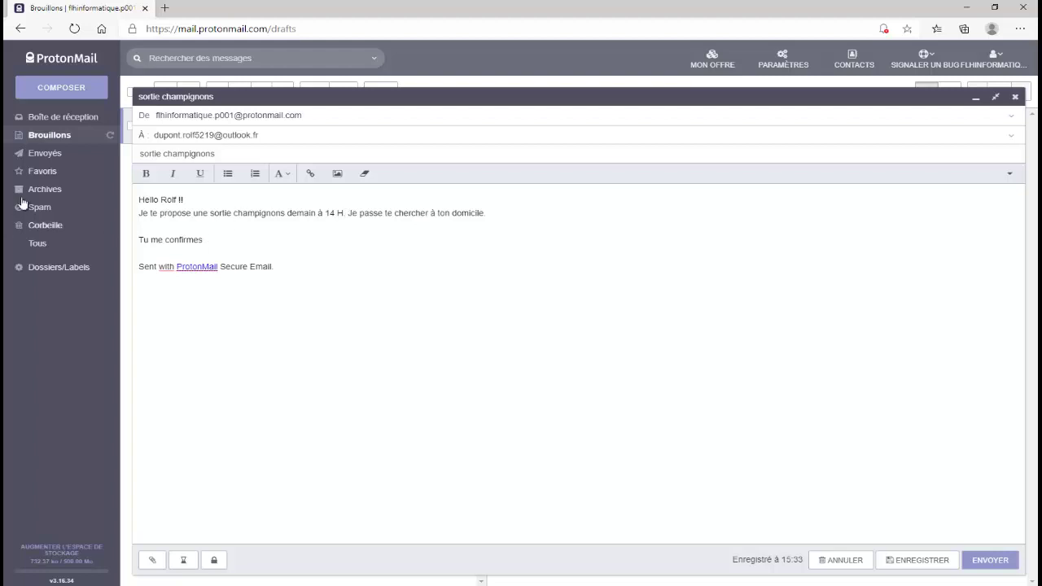
- Select and delete the default 'Sent with ProtonMail' signature line
click(279, 267)
drag(279, 267, 135, 266)
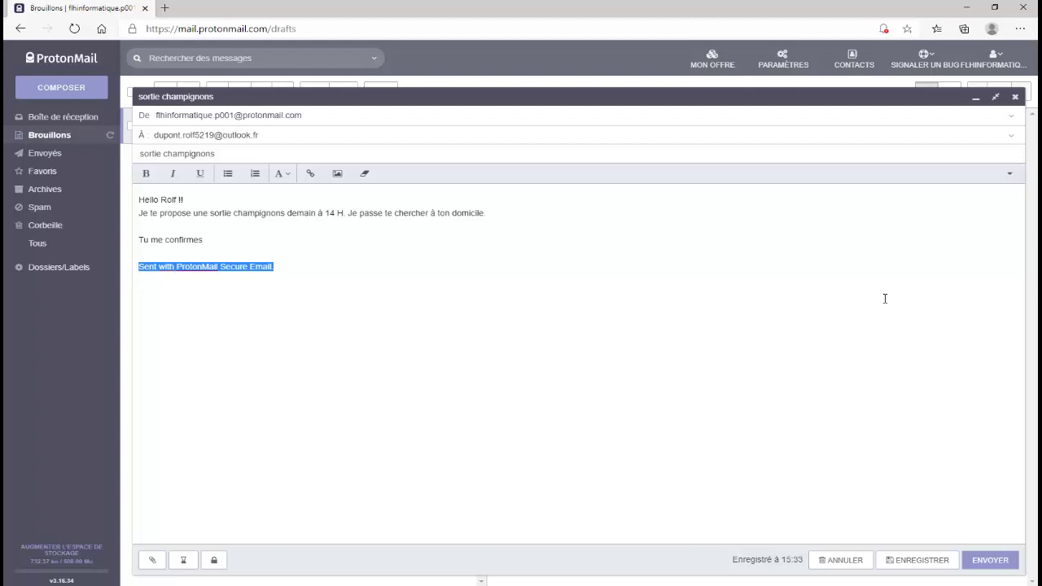
key(Delete)
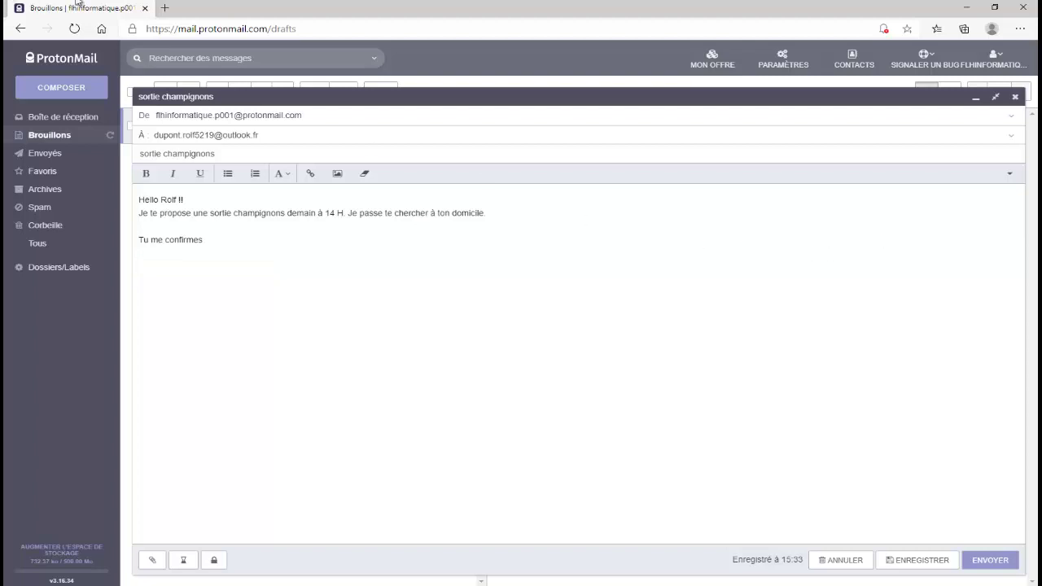
- Insert the 'cepe de bordeaux' photo from the computer's Images folder into the message
click(338, 174)
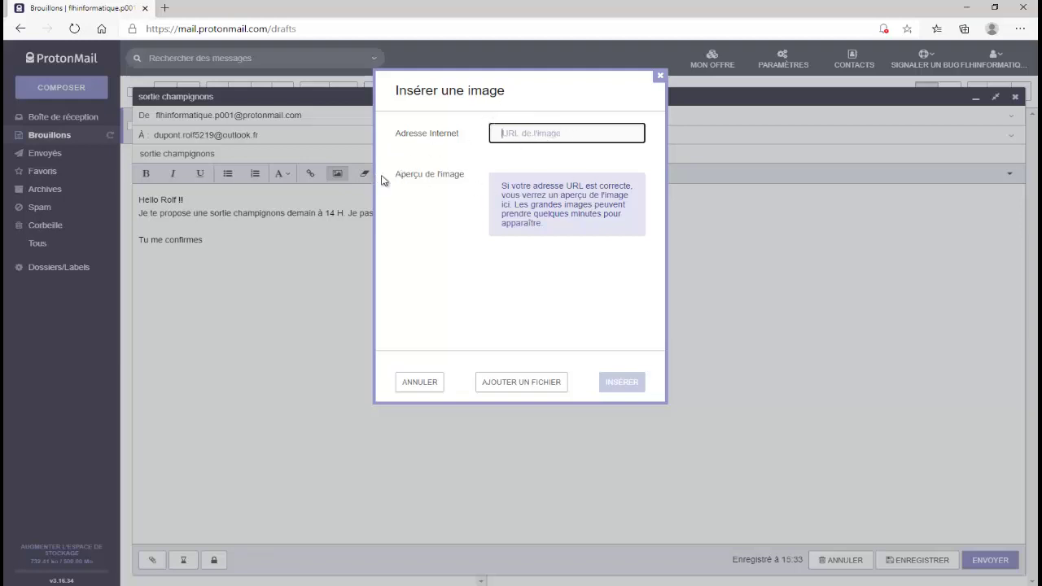
click(521, 388)
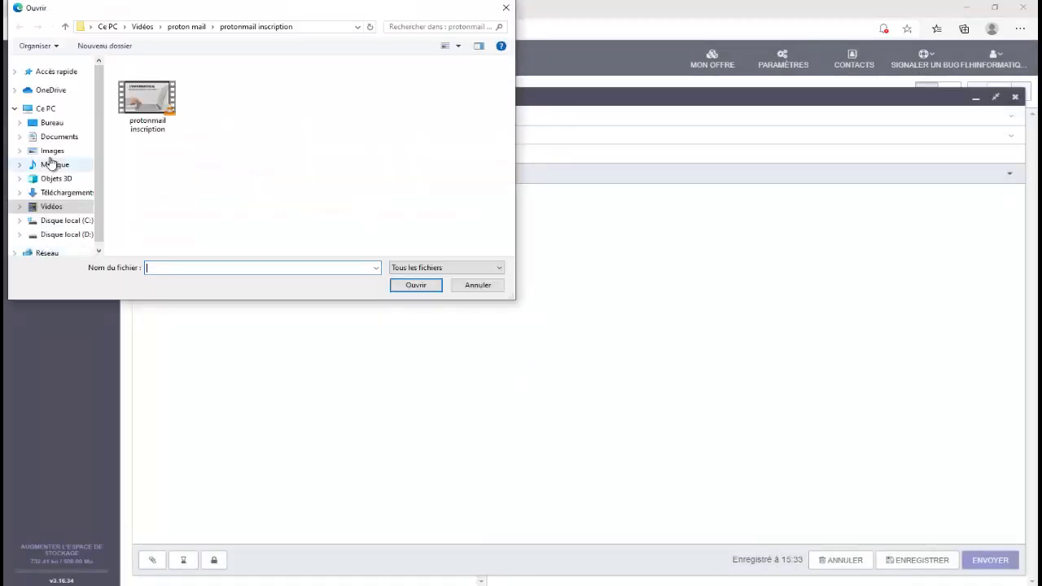
click(51, 152)
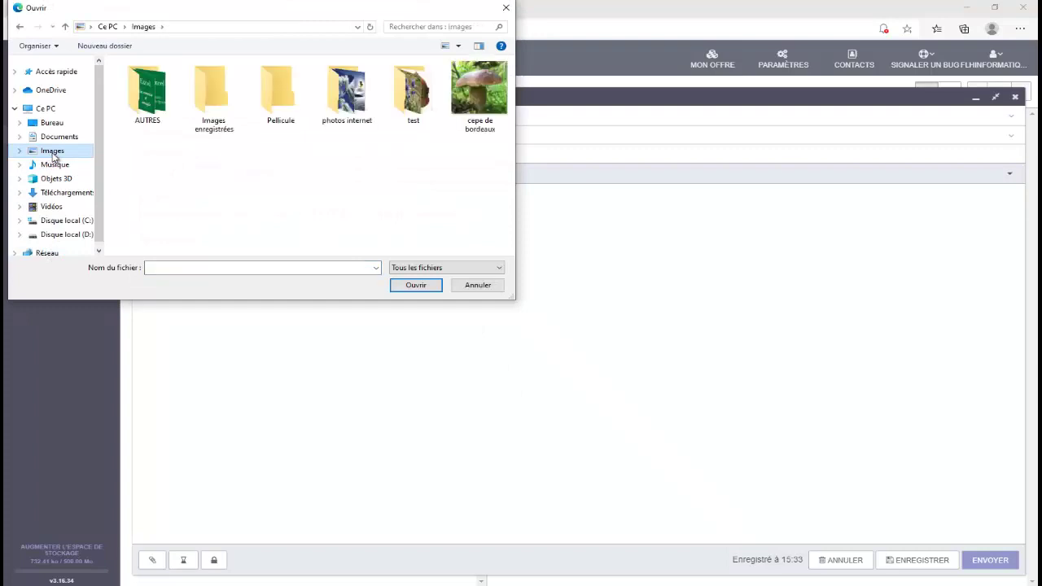
click(472, 112)
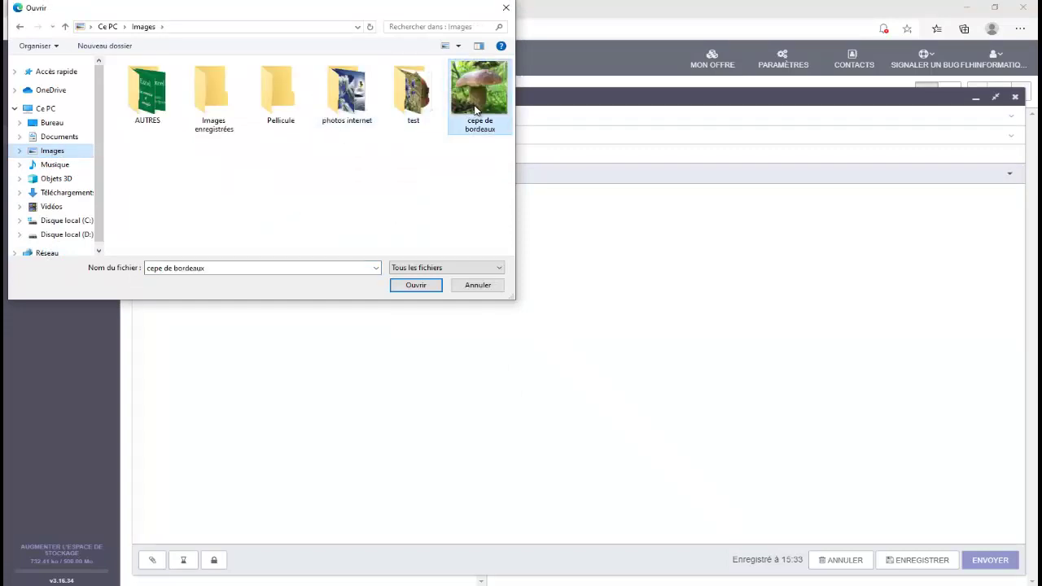
click(417, 285)
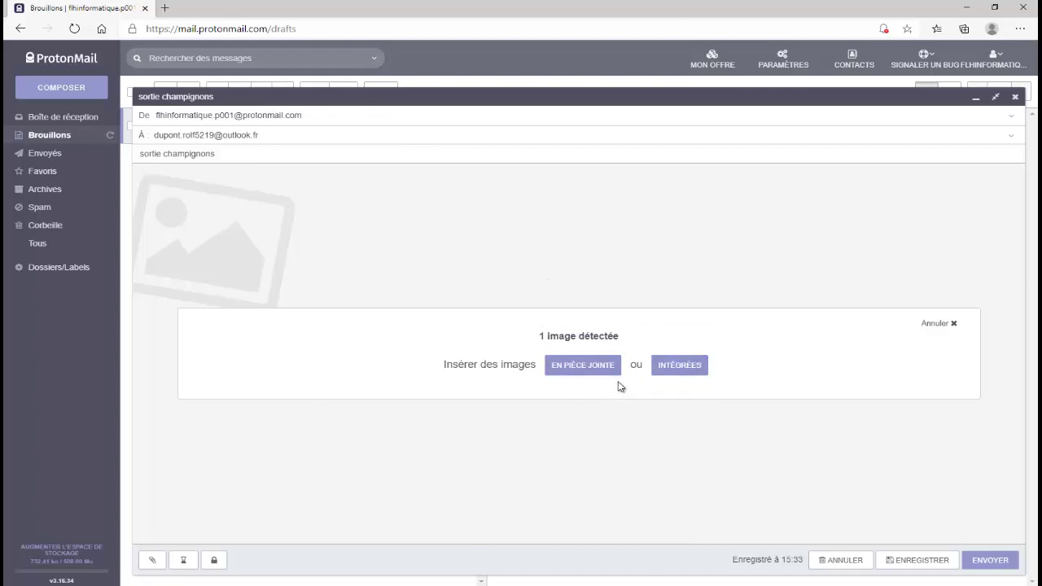
- Attach the cepe de bordeaux photo as a file and send the 'sortie champignons' message
click(569, 368)
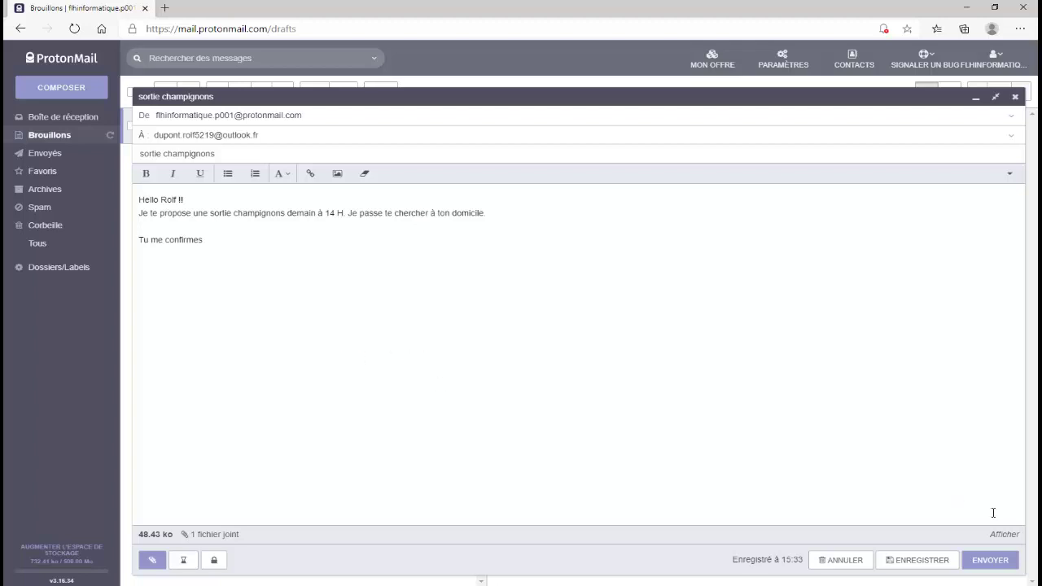
click(990, 562)
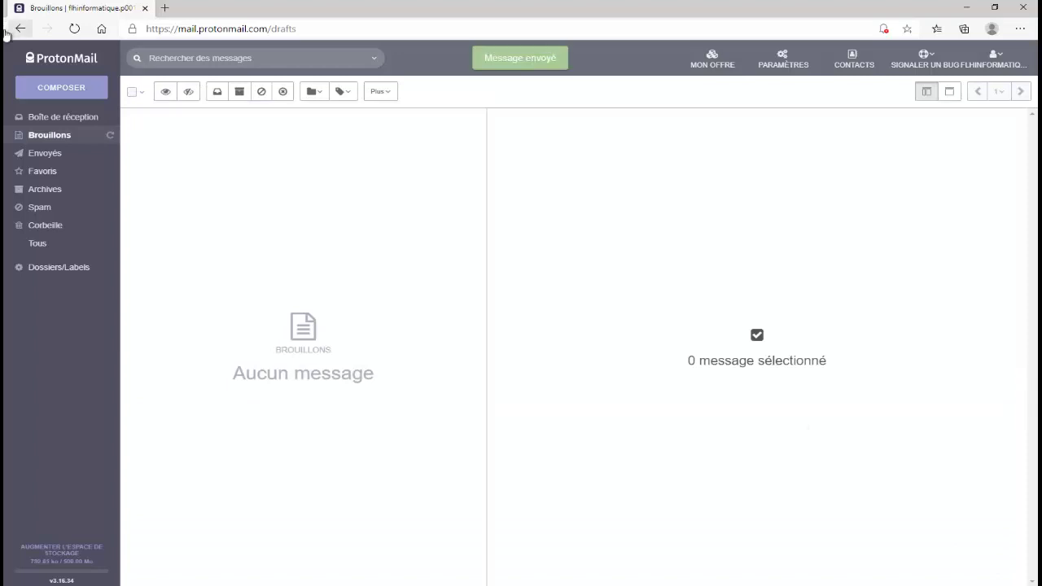
- Open 'sortie champignons' in the Envoyés folder and download its cepe de bordeaux.jpg attachment
click(49, 156)
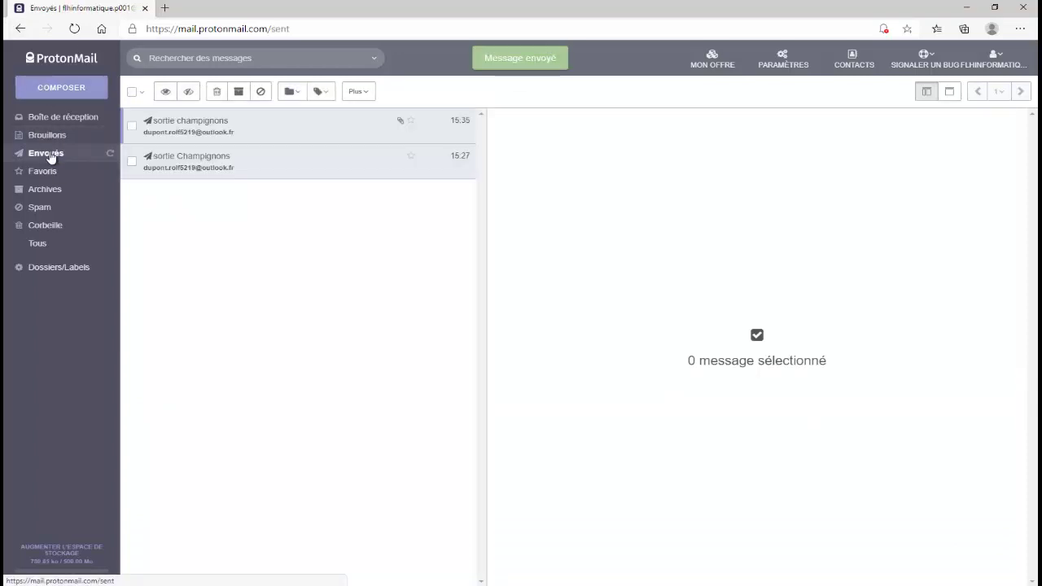
click(257, 128)
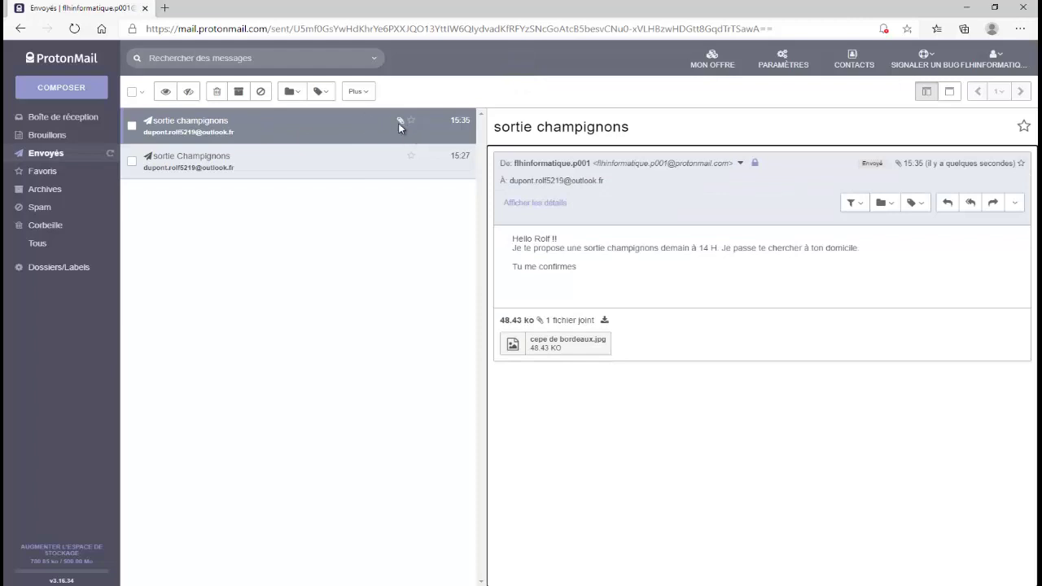
click(561, 350)
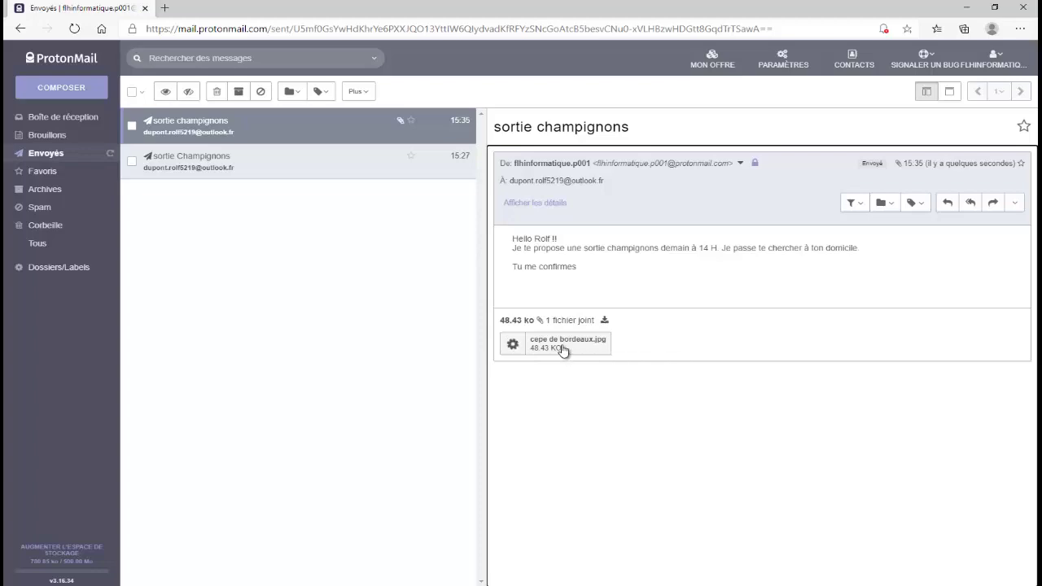